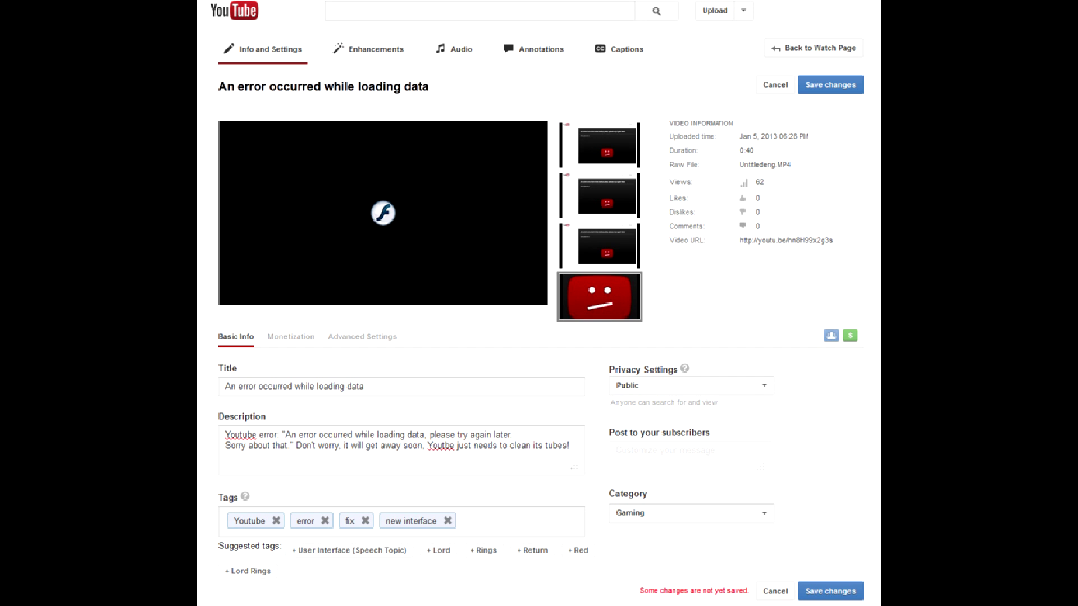
- Open the edit page's HTML source and select the video's keyword tag values
right_click(576, 361)
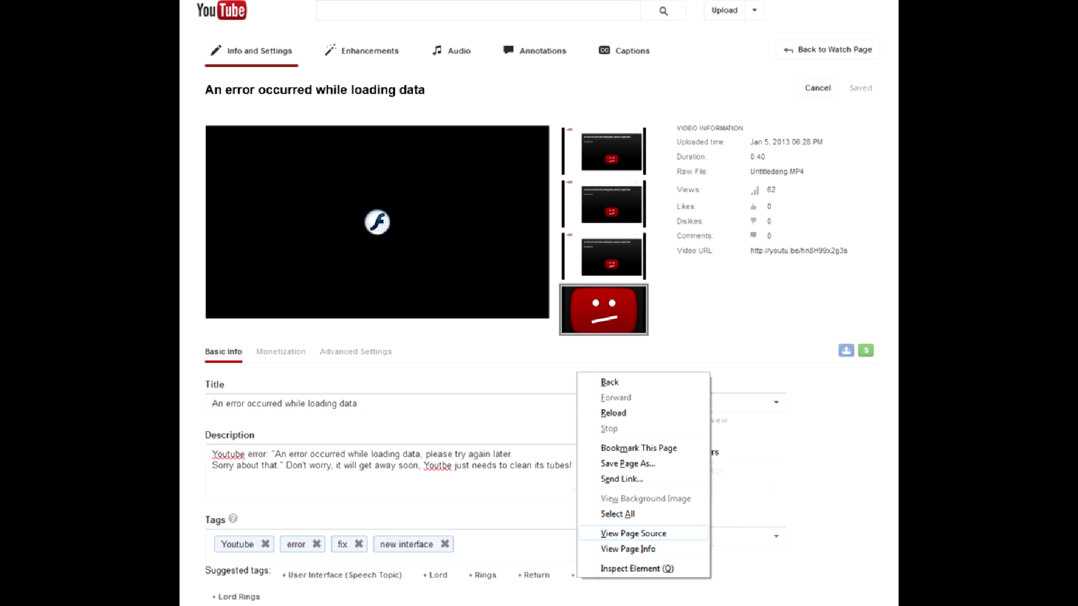
click(634, 533)
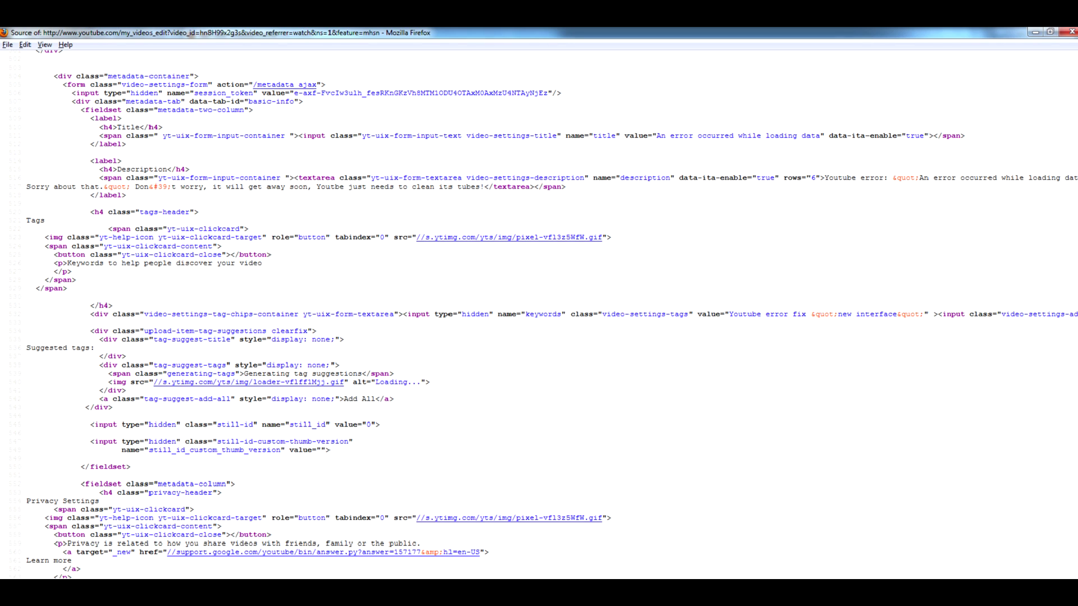
drag(729, 314, 924, 314)
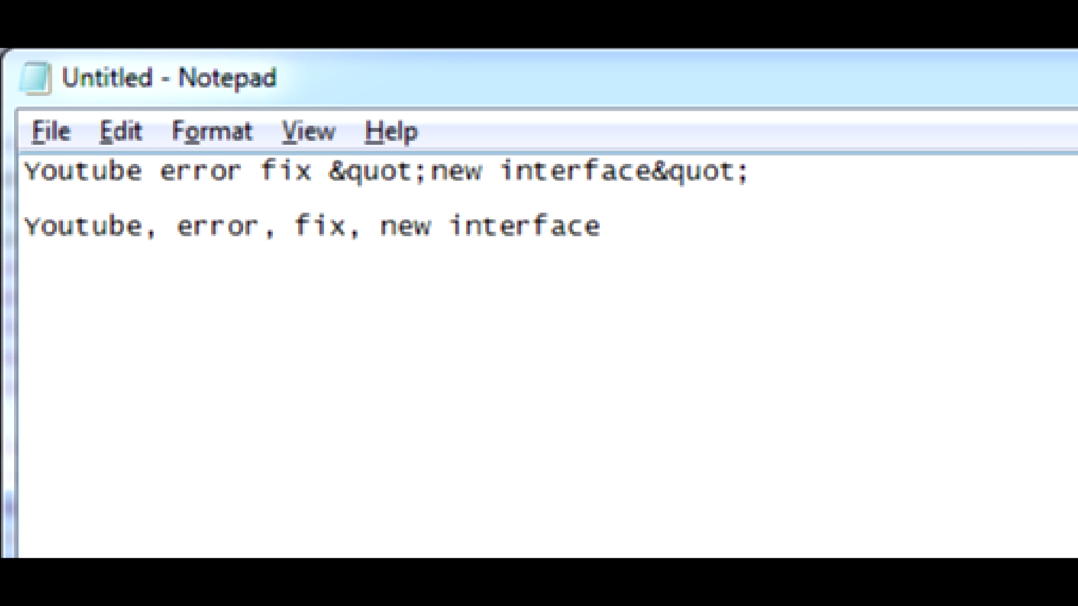
- Select the Notepad line 'Youtube, error, fix, new interface'
key(shift+Home)
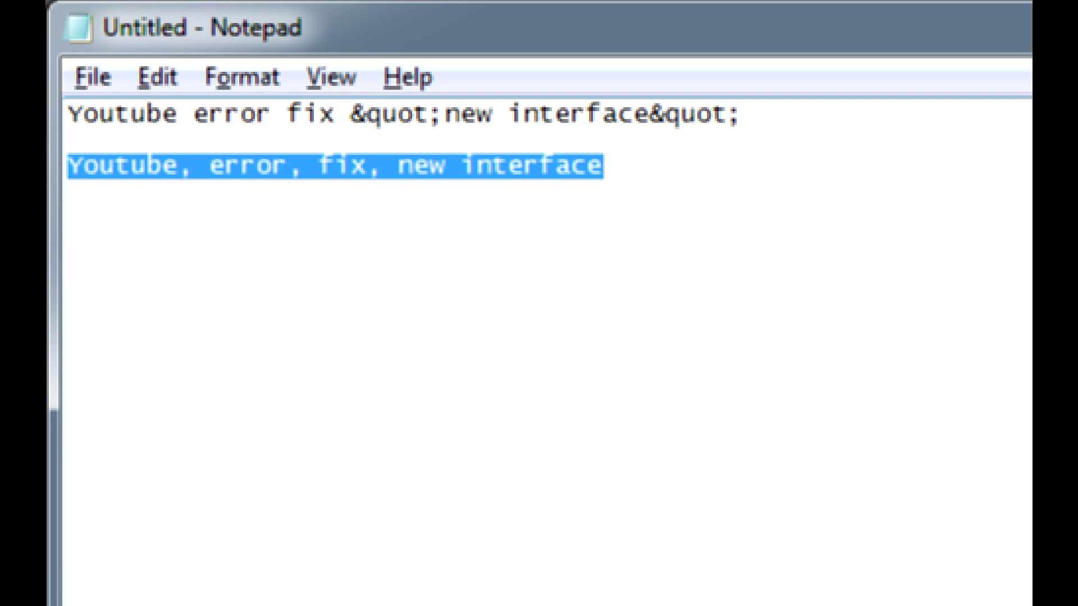